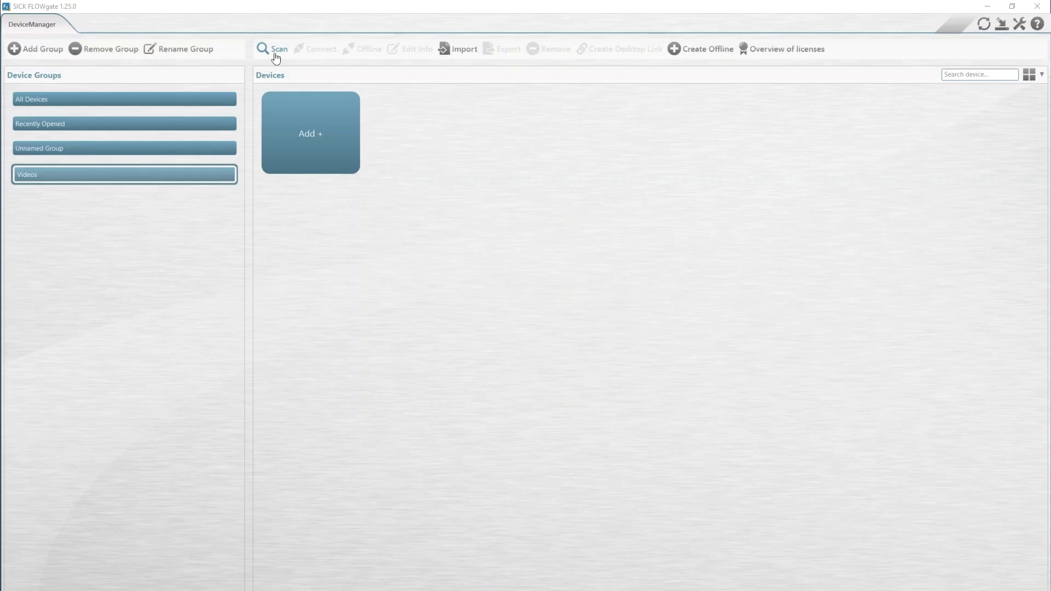
Step: Scan for devices over serial port COM3 using MODBUS RTU at 38400 baud
click(275, 55)
click(562, 302)
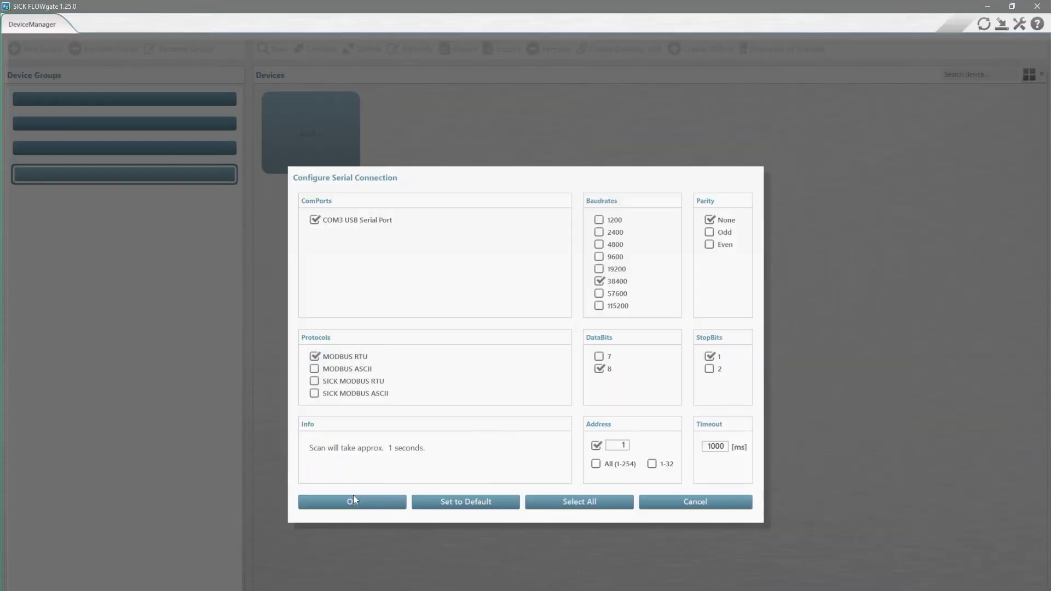
click(352, 498)
click(493, 412)
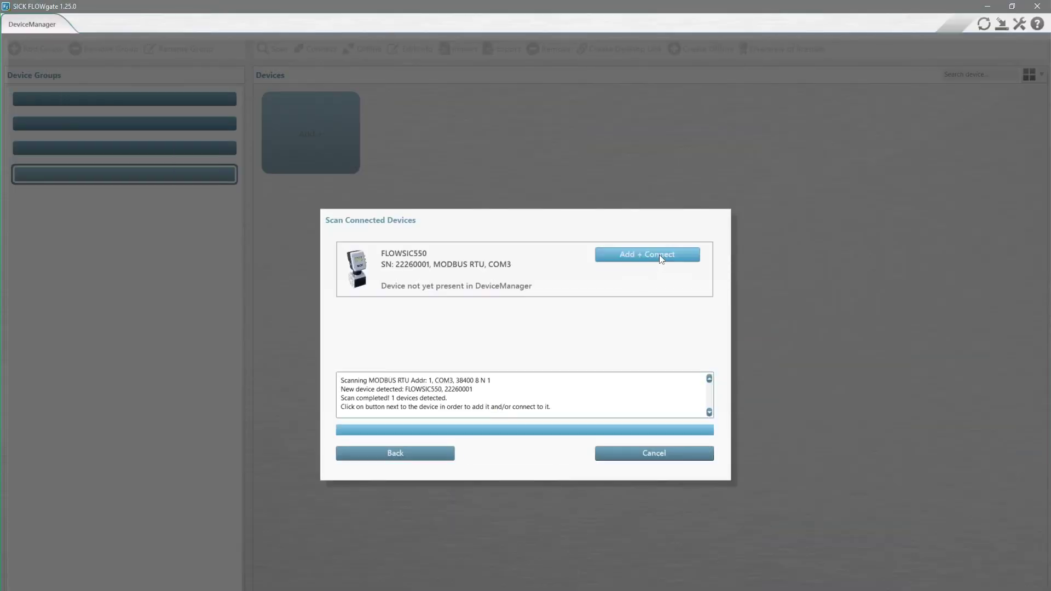
Step: Add the found FLOWSIC550, connect to it, and log in with the Admin role
click(659, 255)
click(472, 484)
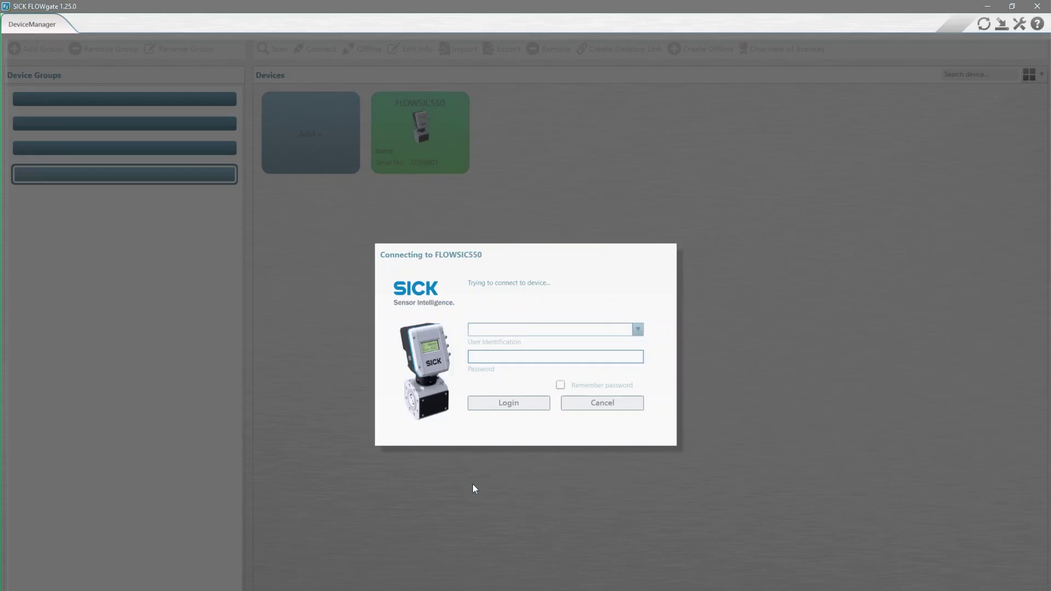
click(638, 300)
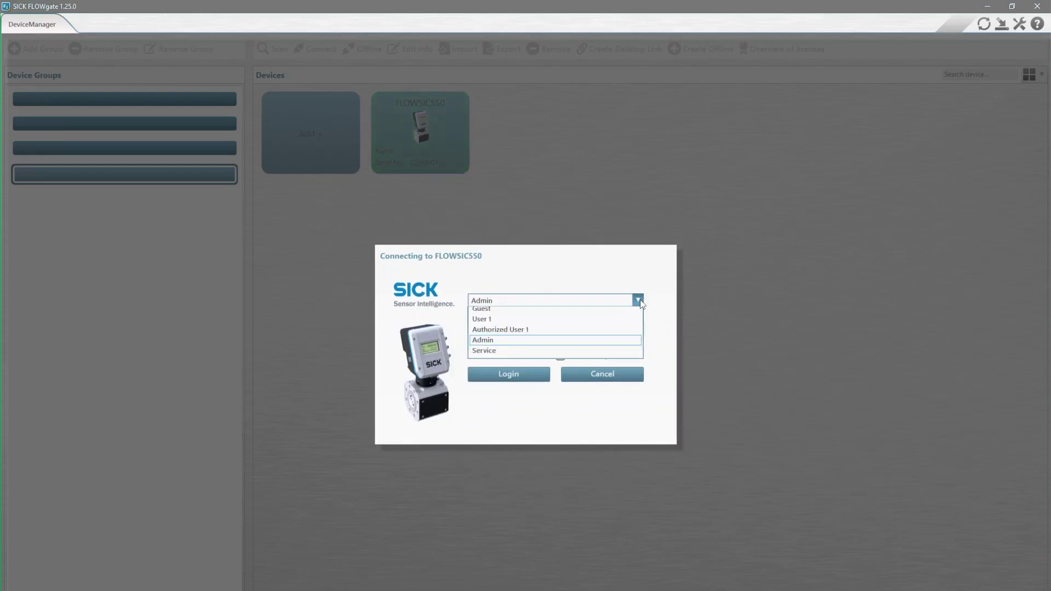
click(580, 347)
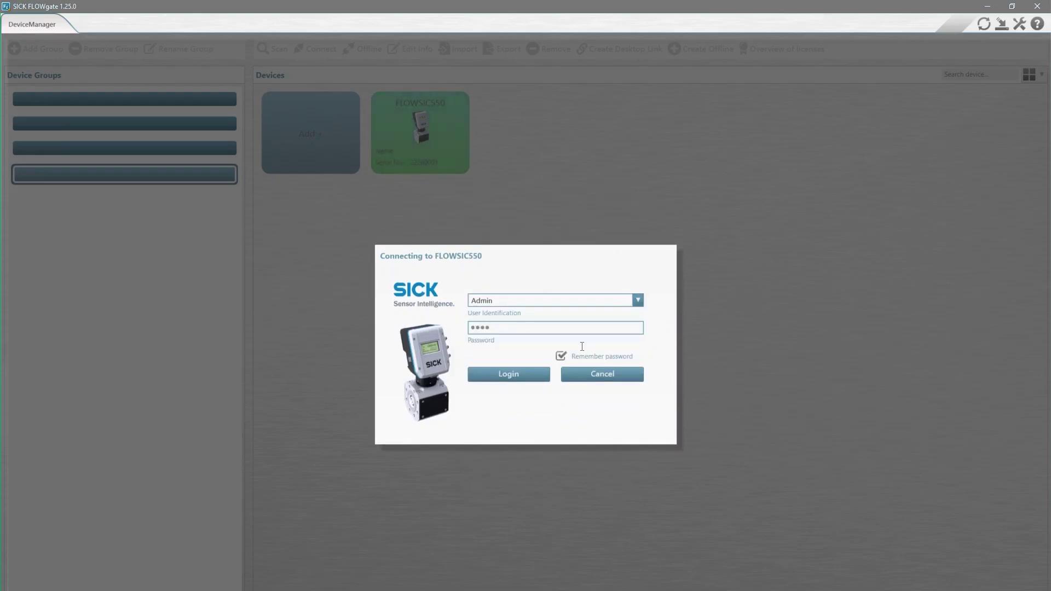
click(527, 378)
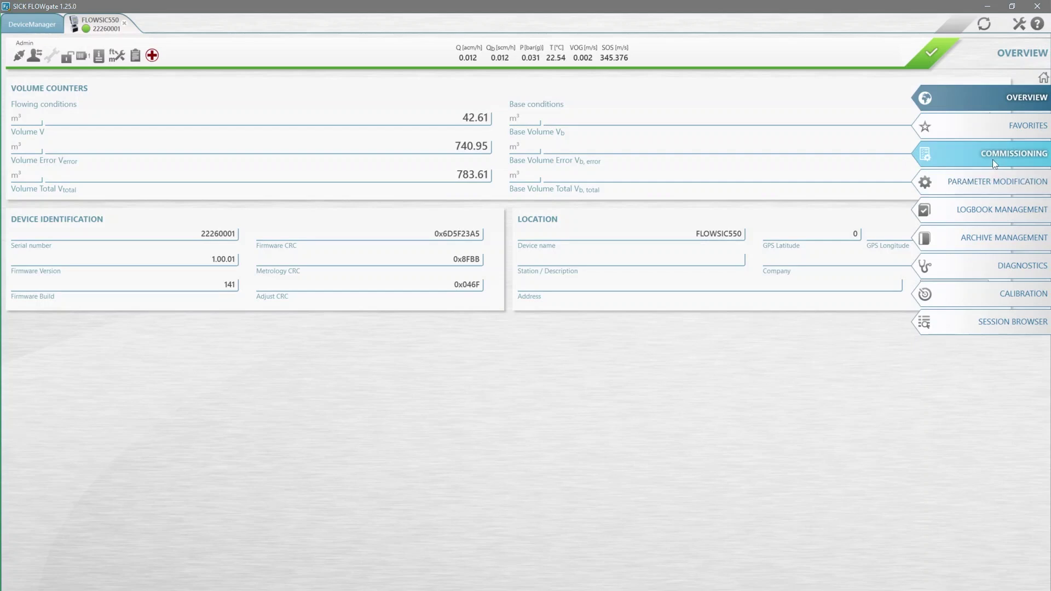
Step: Launch Commissioning from the right-hand navigation to reach the wizard's Identification step
click(993, 159)
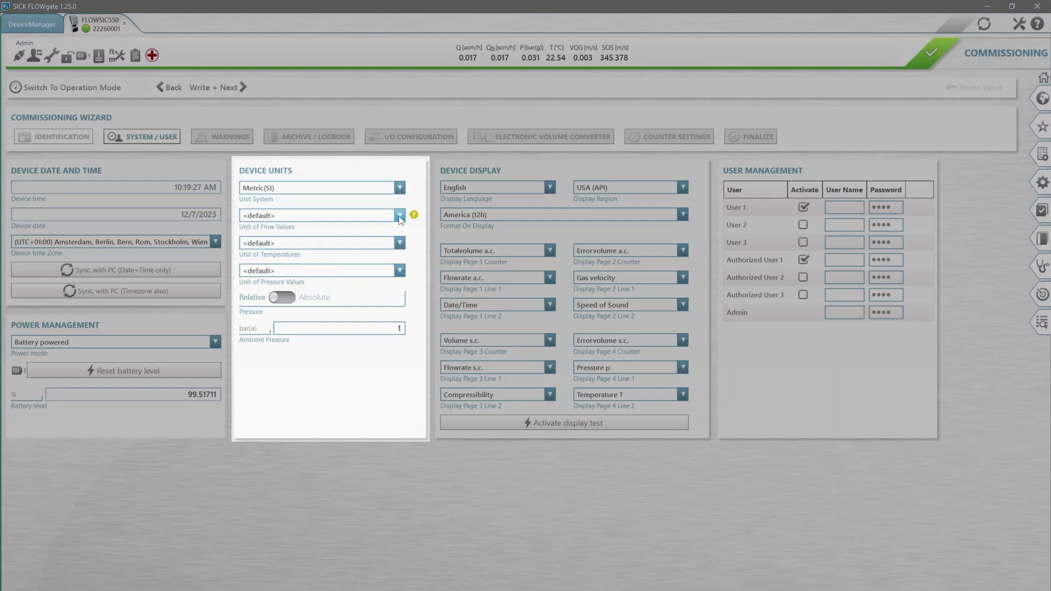
Step: Switch the pressure setting from Relative to Absolute
click(274, 297)
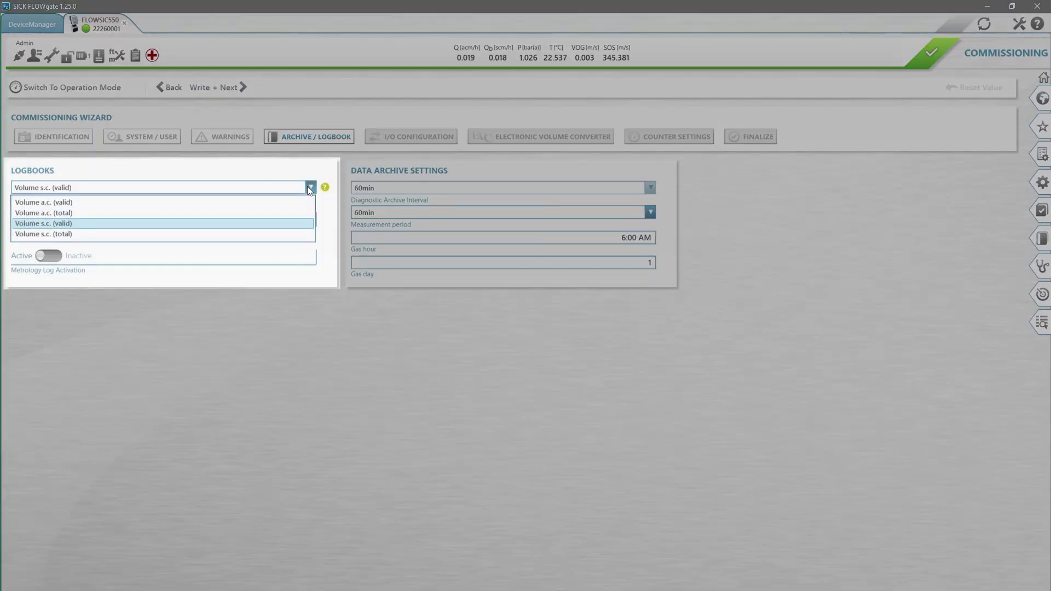
Step: Keep Volume s.c. (valid) as the logbook counter
click(307, 186)
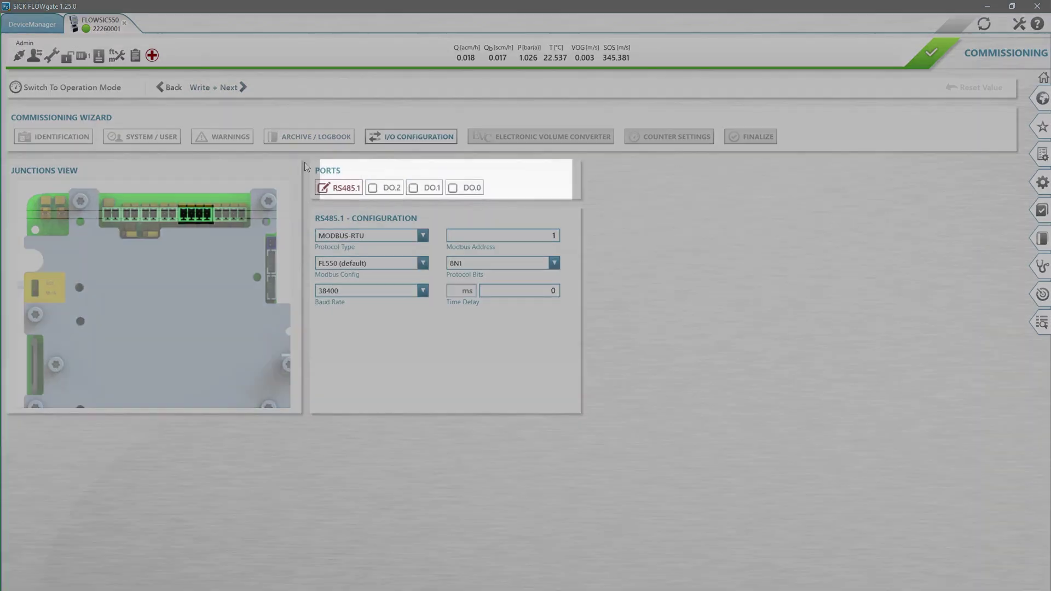
Step: Check RS485.1 settings, keeping MODBUS-RTU, FL550 (default) and 38400 baud unchanged
click(422, 235)
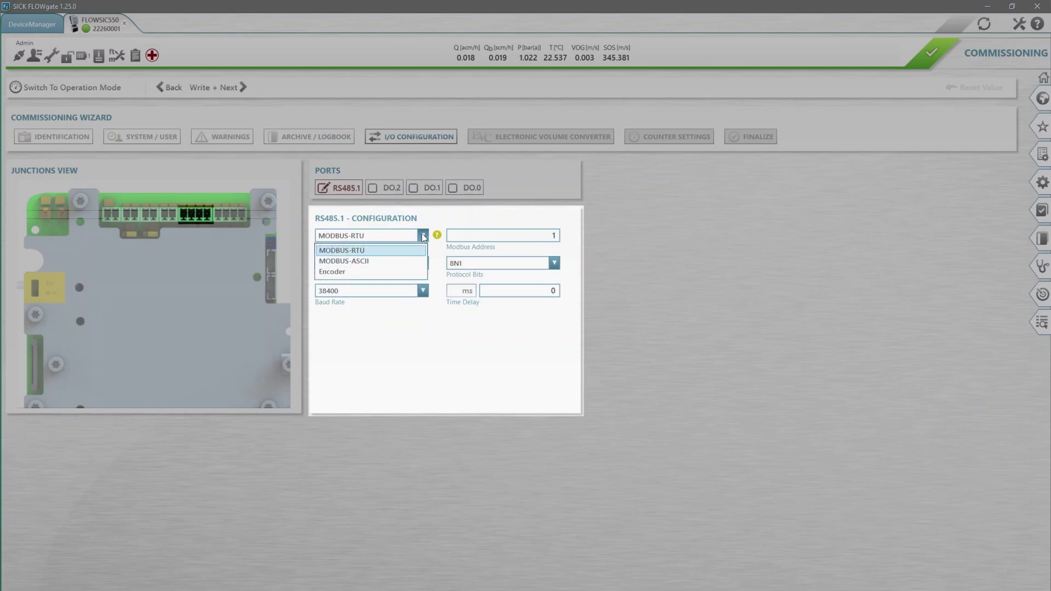
click(422, 234)
click(421, 265)
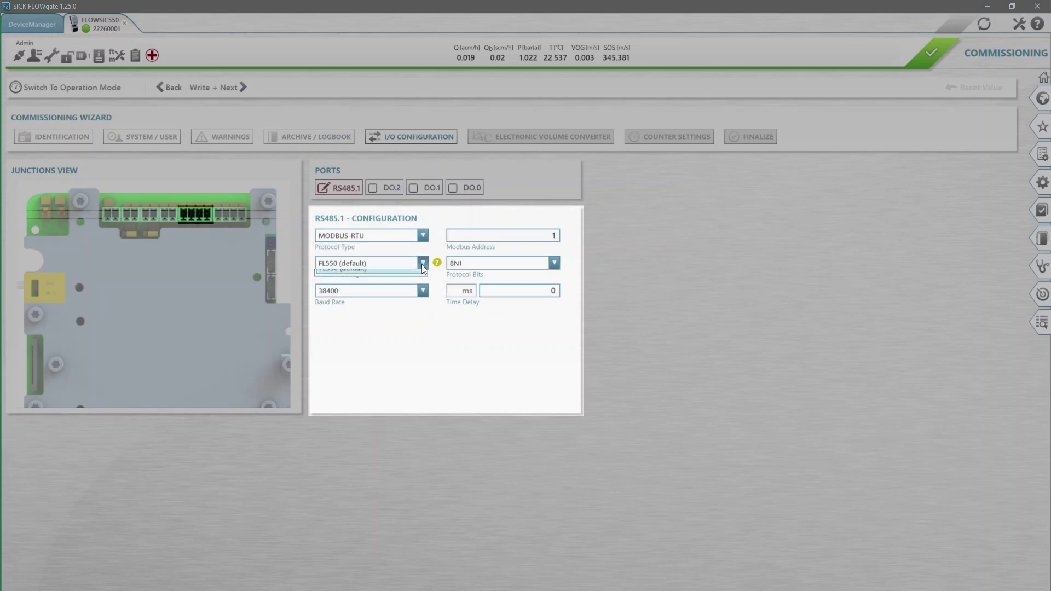
click(421, 265)
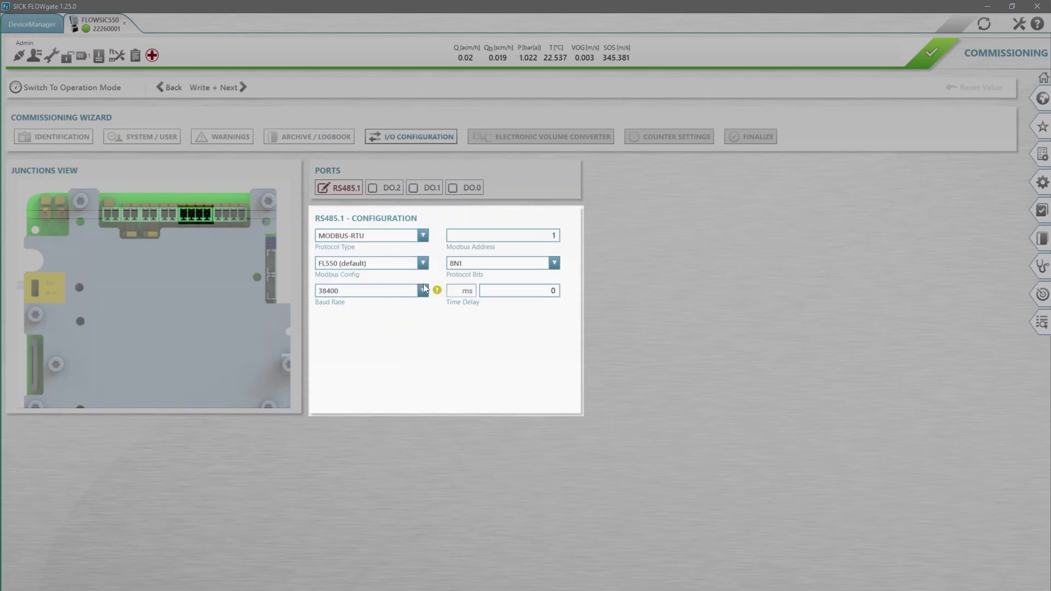
click(424, 290)
click(423, 290)
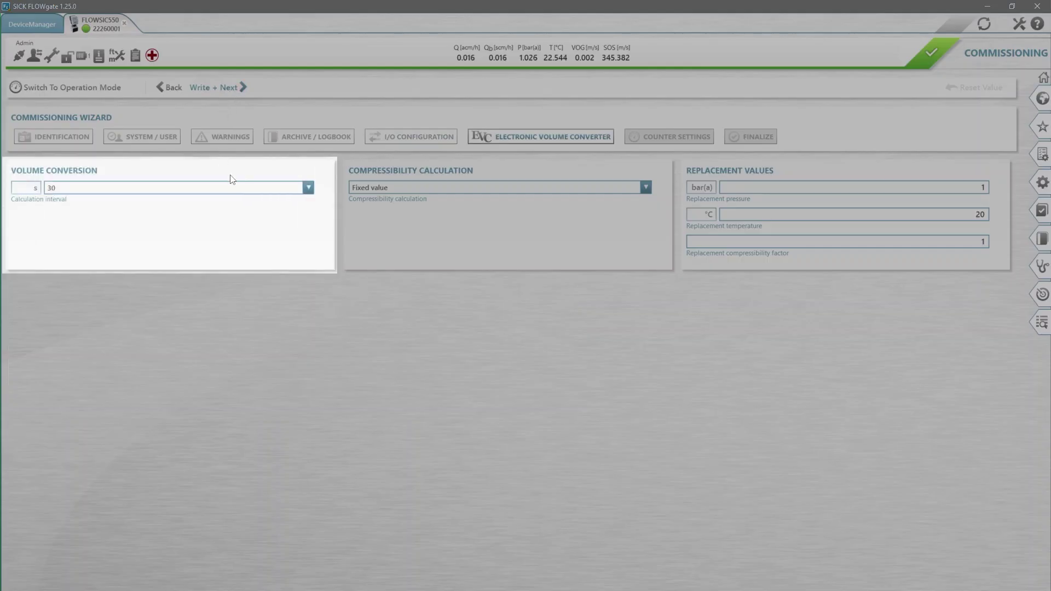
Step: Set compressibility to SGERG-88 and reference conditions to t1=25°C, t2=0°C, p2=1,01325bar
click(646, 187)
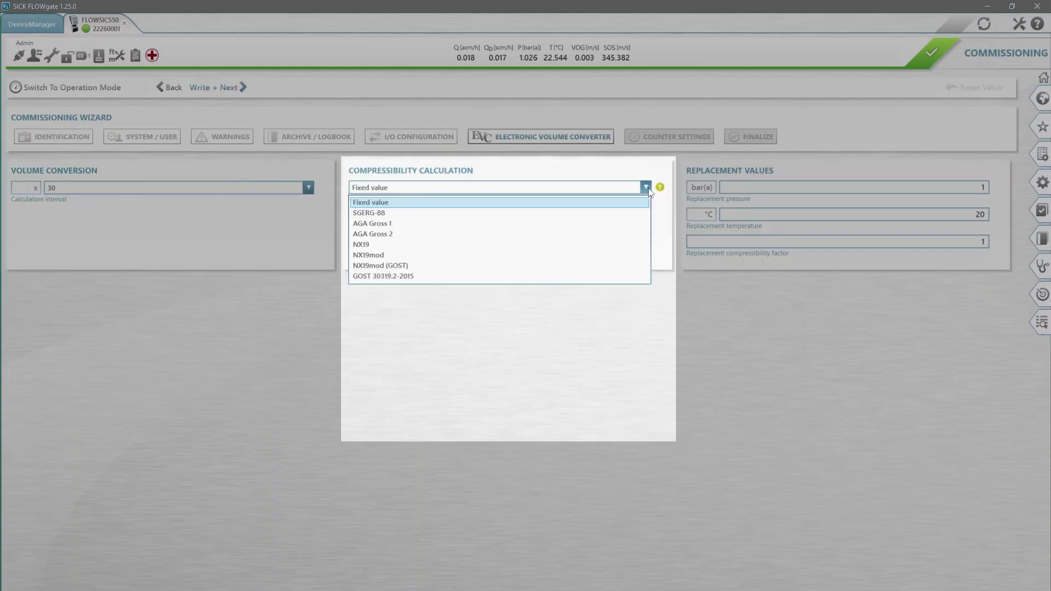
click(646, 200)
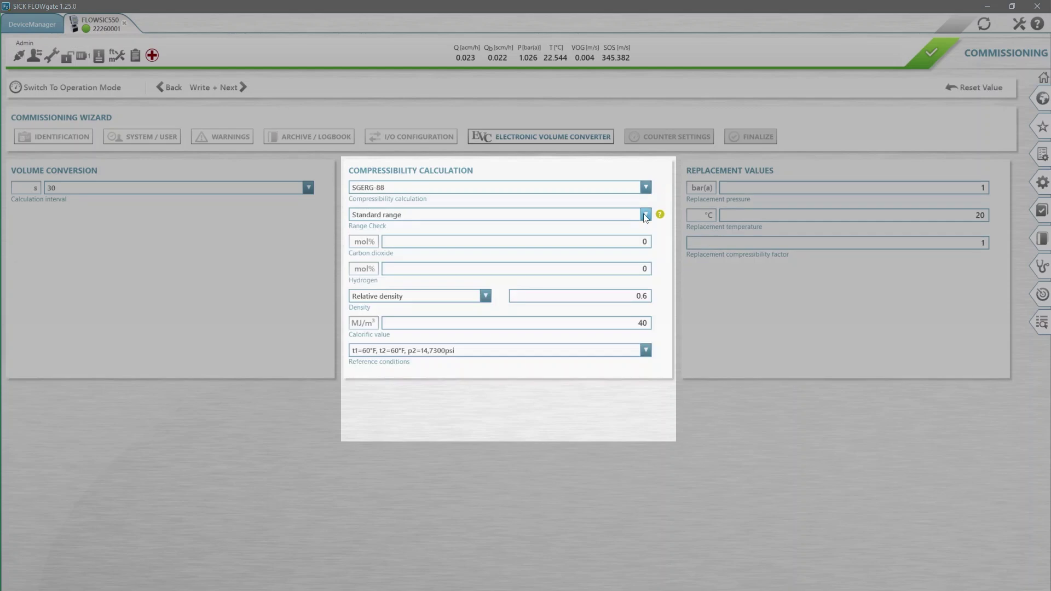
click(646, 351)
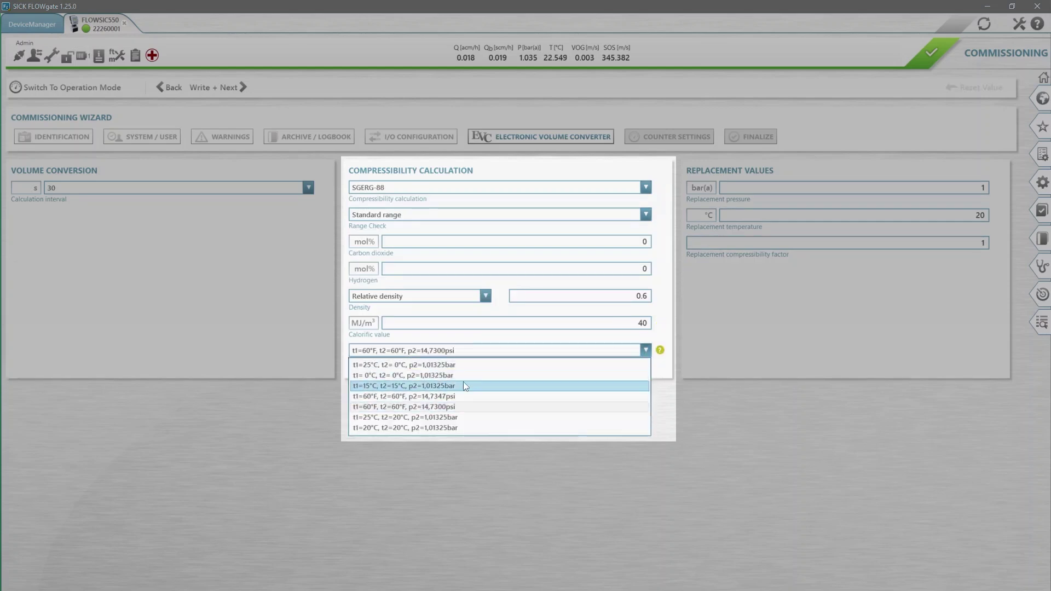
click(465, 364)
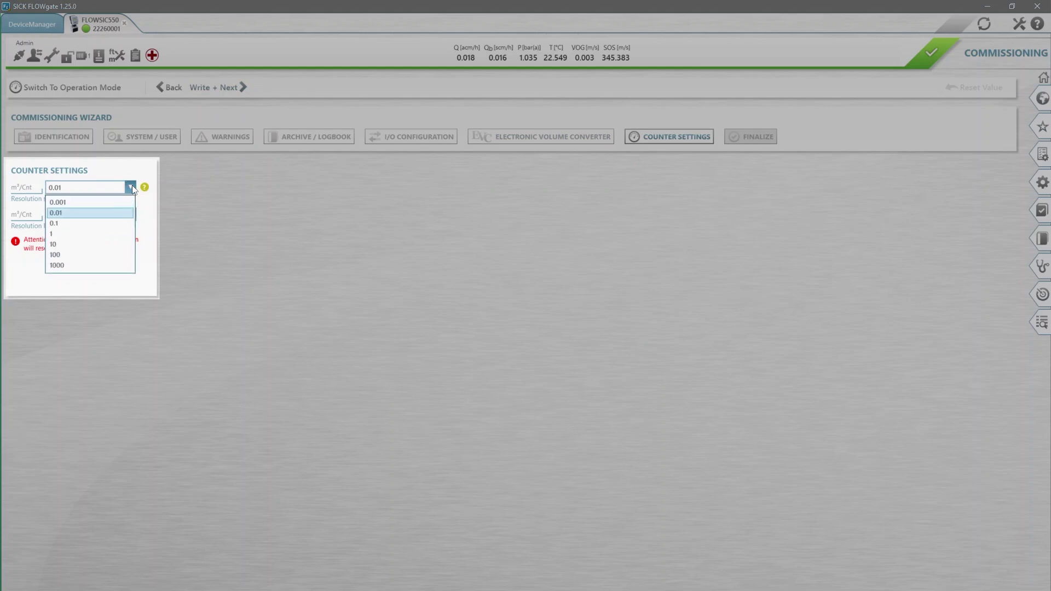
Step: Keep both counter resolution dropdowns at 0.01 m³/Cnt
click(132, 186)
click(132, 214)
click(133, 213)
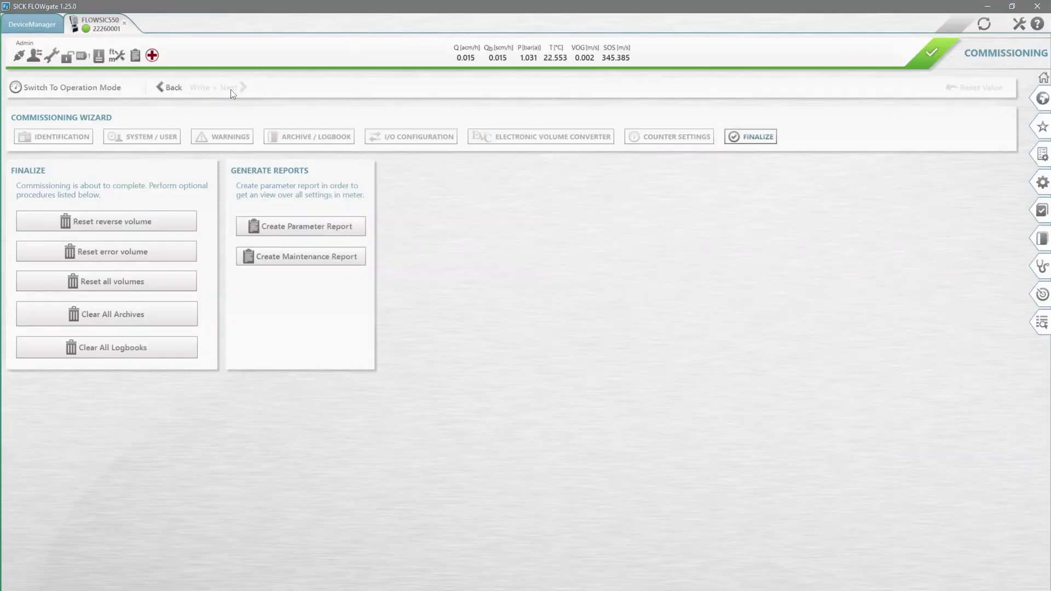
Step: Generate the FLOWSIC550 parameter report and scroll down through it
click(336, 232)
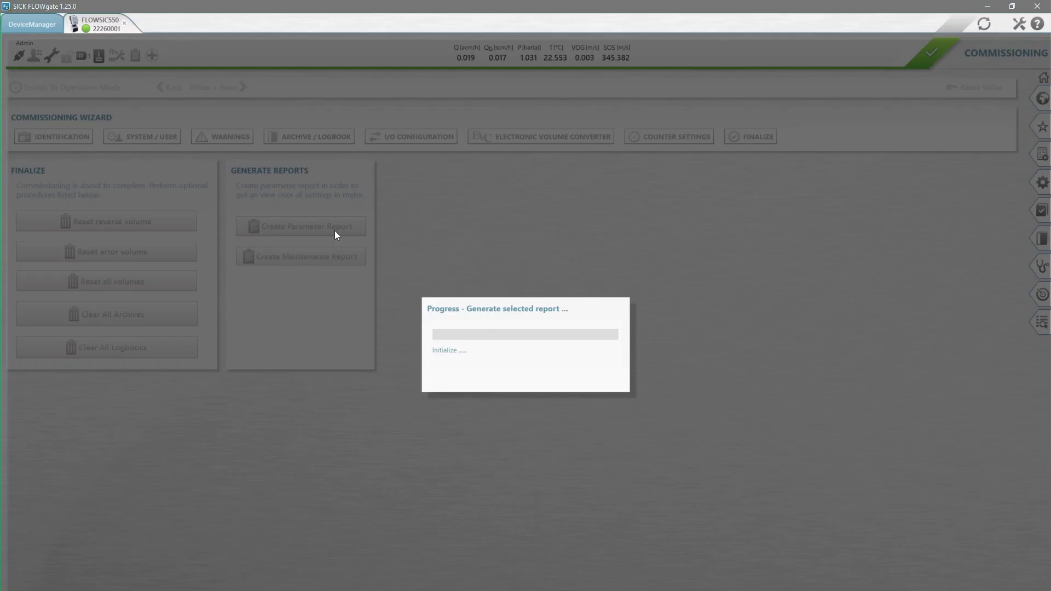
scroll(1020, 231, down, 10)
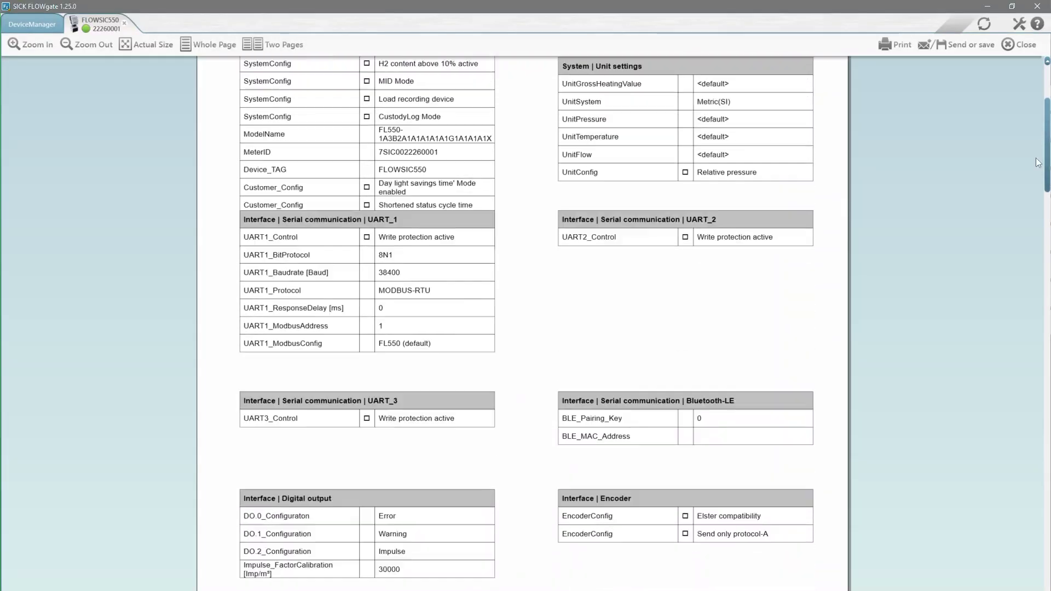
scroll(911, 230, down, 10)
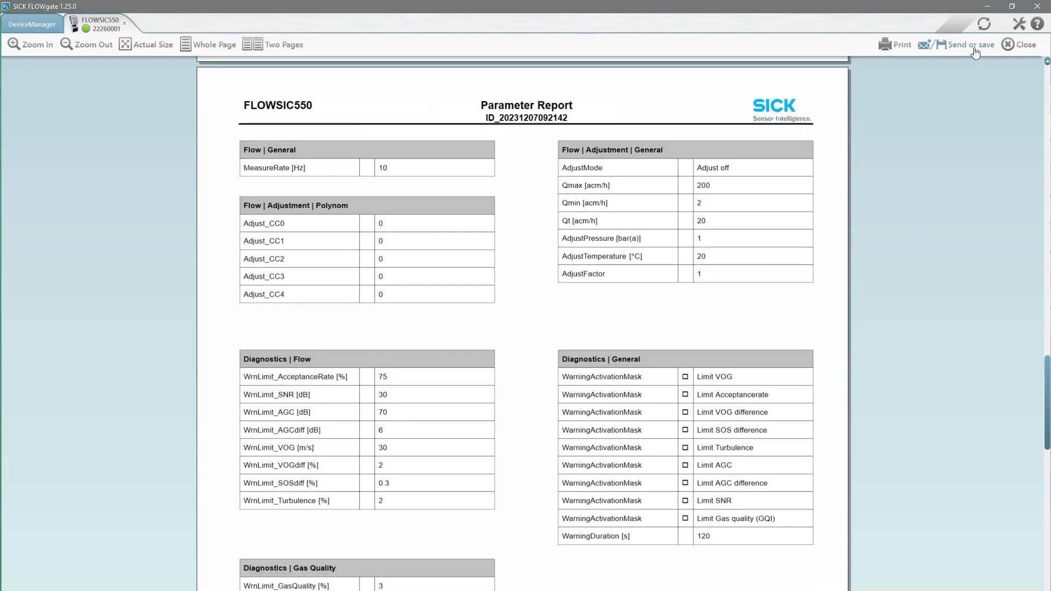